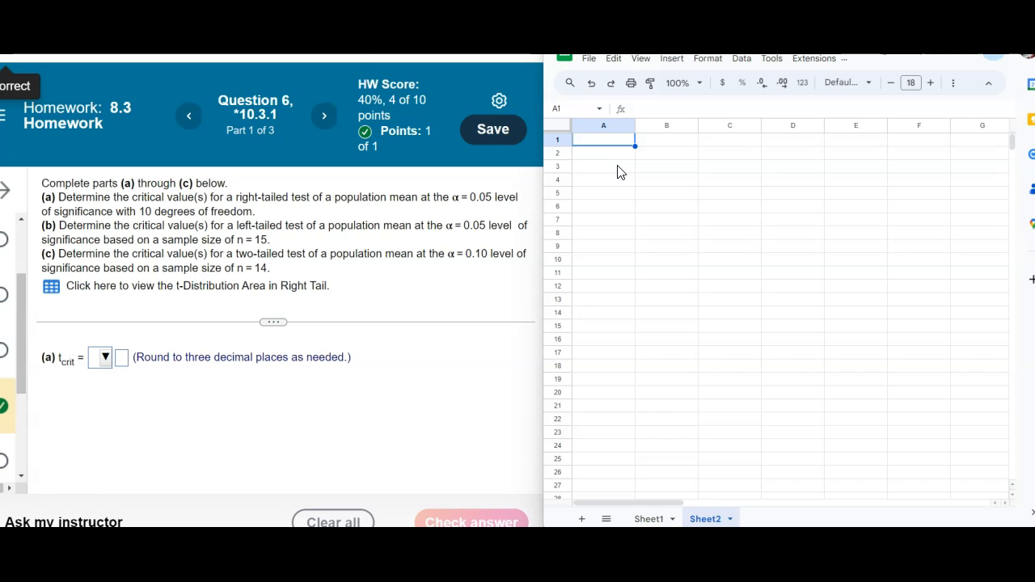
Begin entering a T.INV function in cell A1 of the spreadsheet.
click(605, 141)
text(=t.inv)
key(Tab)
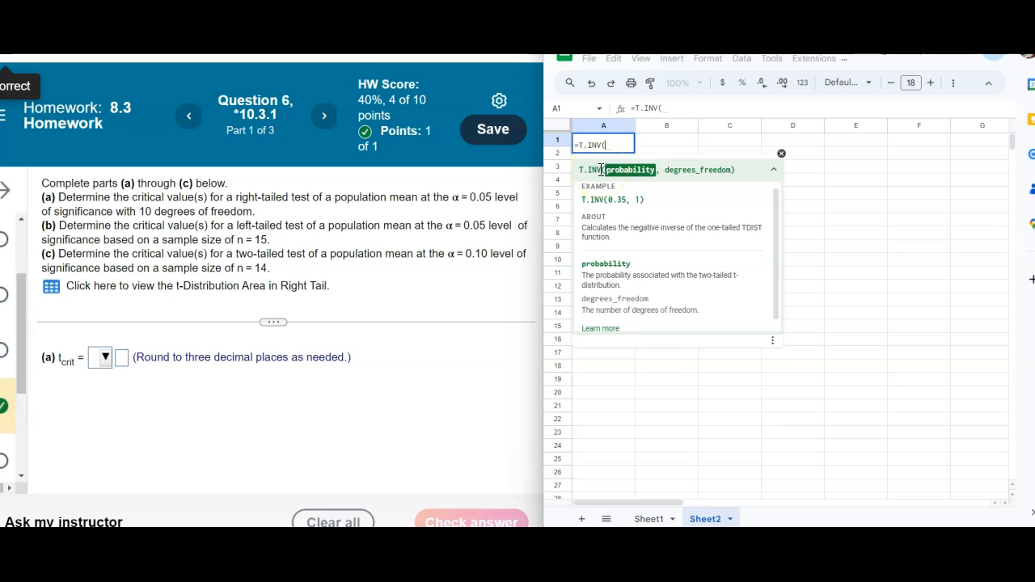
mouse_move(653, 414)
mouse_down()
mouse_move(766, 350)
mouse_move(875, 405)
mouse_move(957, 426)
mouse_up()
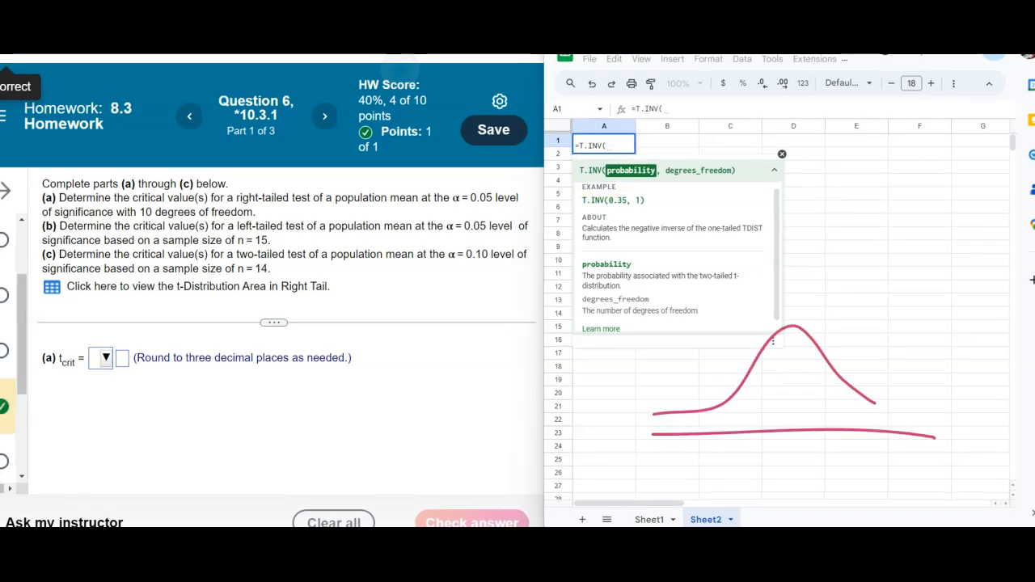
drag(792, 332, 792, 346)
mouse_move(786, 456)
mouse_down()
mouse_move(817, 463)
mouse_move(788, 452)
mouse_up()
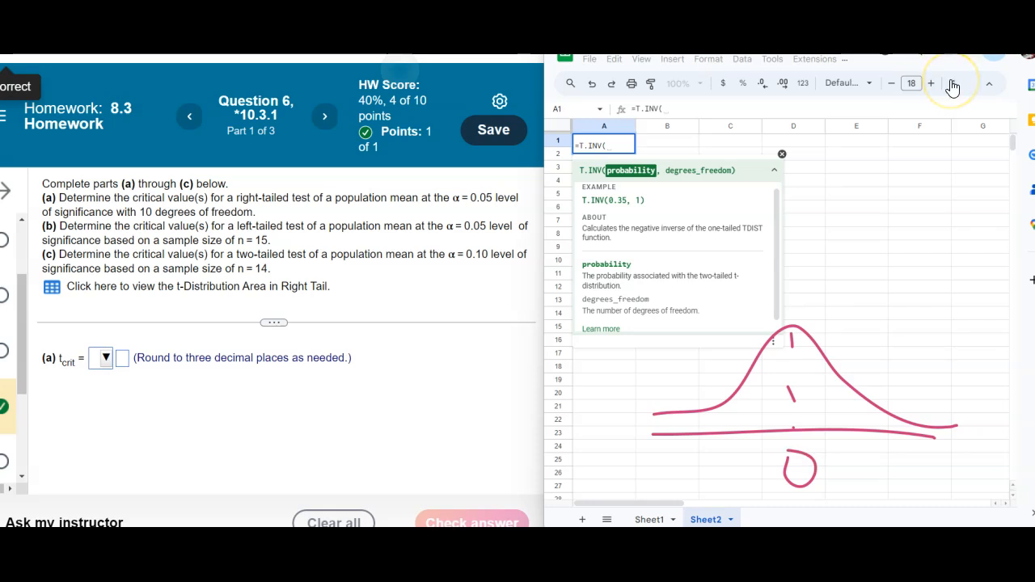
mouse_move(301, 186)
mouse_down()
mouse_move(247, 183)
mouse_move(264, 212)
mouse_move(314, 192)
mouse_up()
drag(500, 208, 489, 207)
mouse_move(870, 408)
mouse_down()
mouse_move(880, 428)
mouse_move(955, 436)
mouse_move(943, 432)
mouse_up()
click(896, 358)
mouse_move(930, 333)
mouse_down()
mouse_move(945, 331)
mouse_move(941, 359)
mouse_move(912, 413)
mouse_up()
mouse_move(907, 396)
mouse_down()
mouse_move(913, 413)
mouse_move(854, 475)
mouse_move(924, 458)
mouse_move(877, 440)
mouse_up()
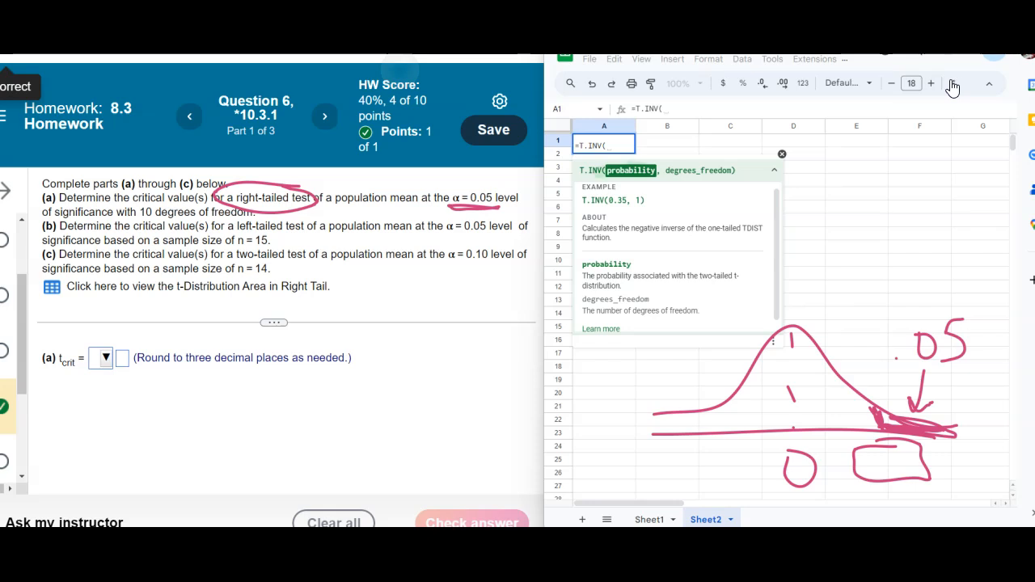
mouse_move(870, 420)
mouse_down()
mouse_move(653, 419)
mouse_move(752, 400)
mouse_up()
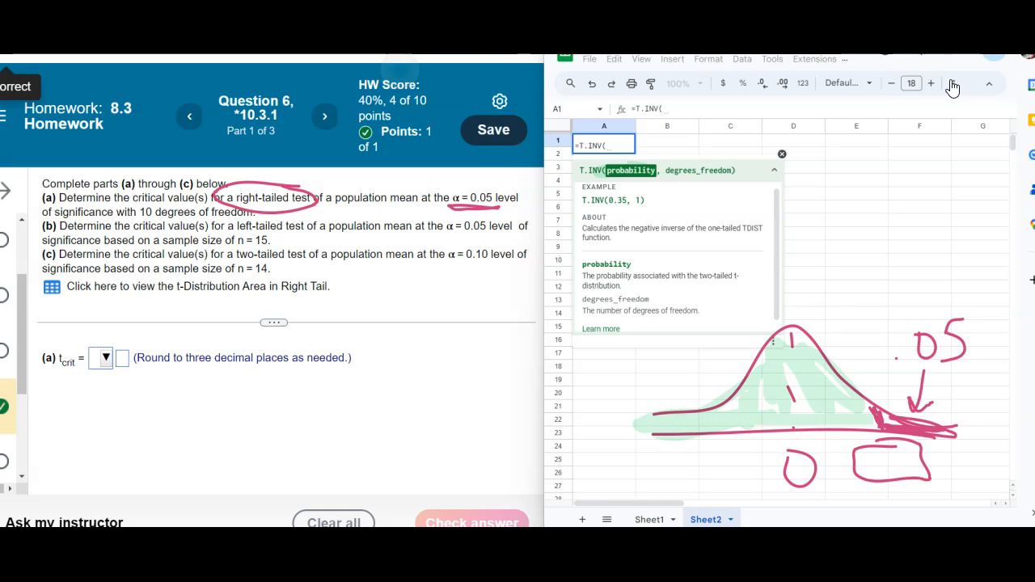
key(Escape)
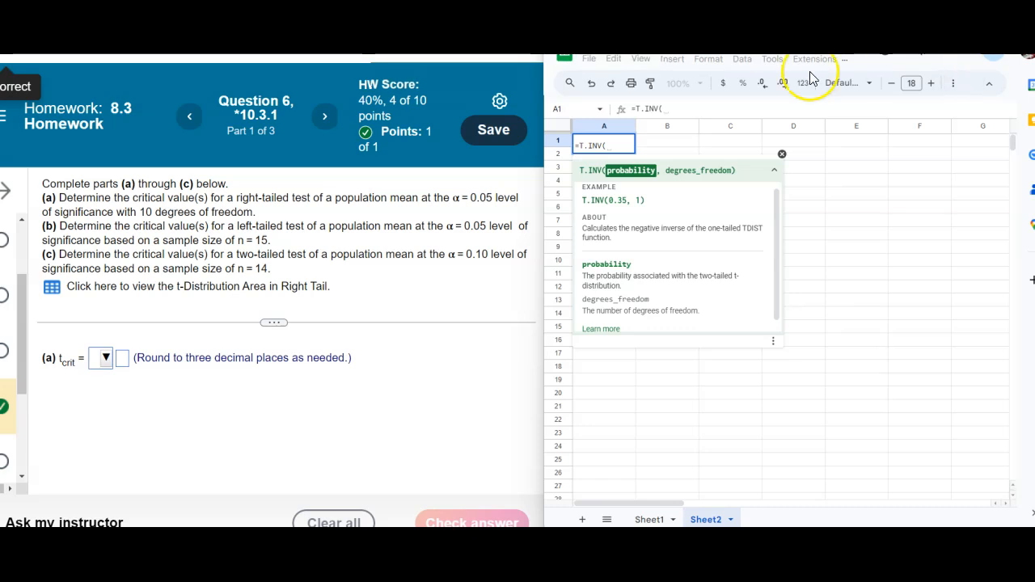
right_click(611, 144)
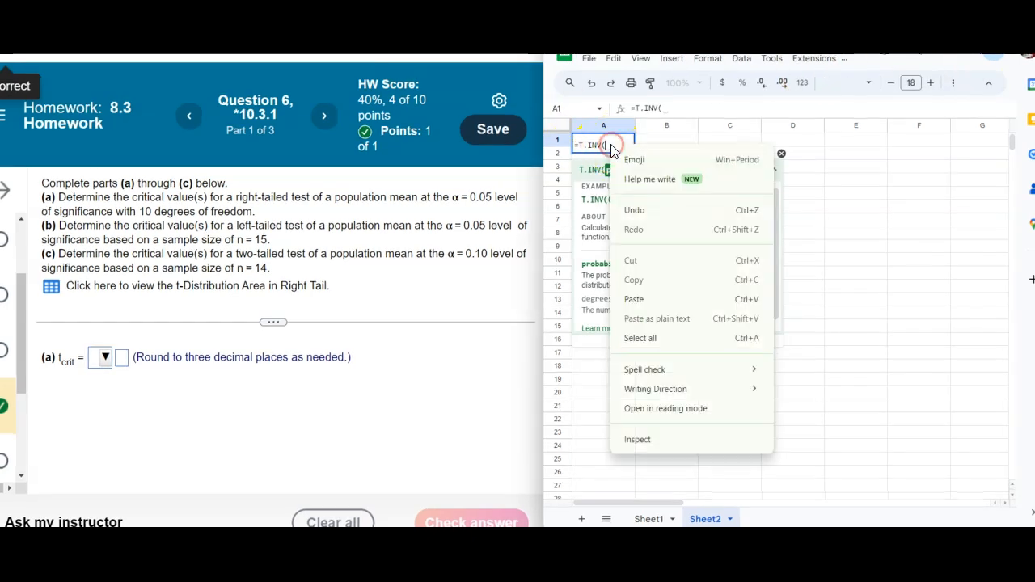
key(Escape)
Complete A1's formula as =T.INV(0.95,10) for the right-tailed critical value.
text(0.95,)
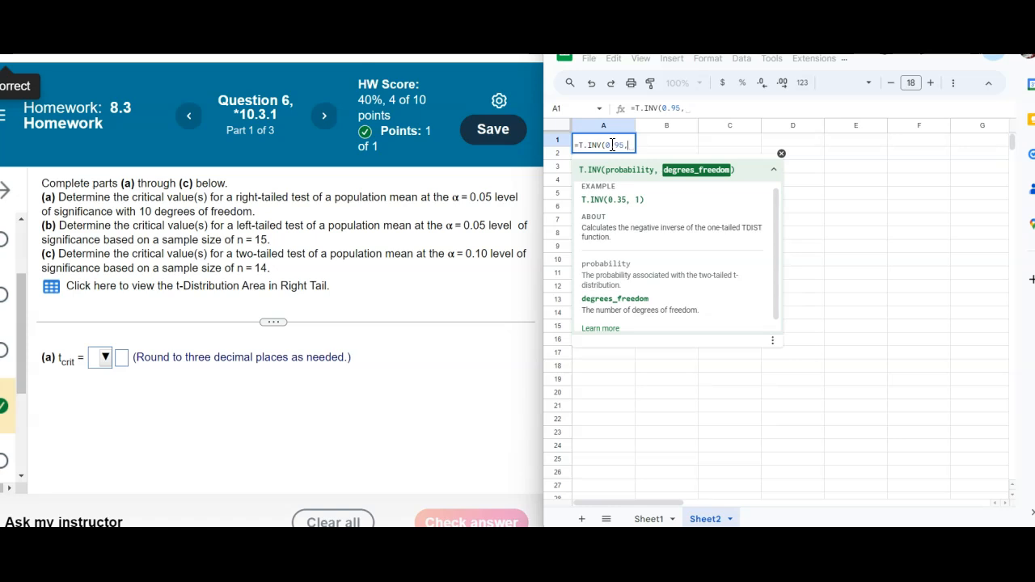
text(10))
key(Return)
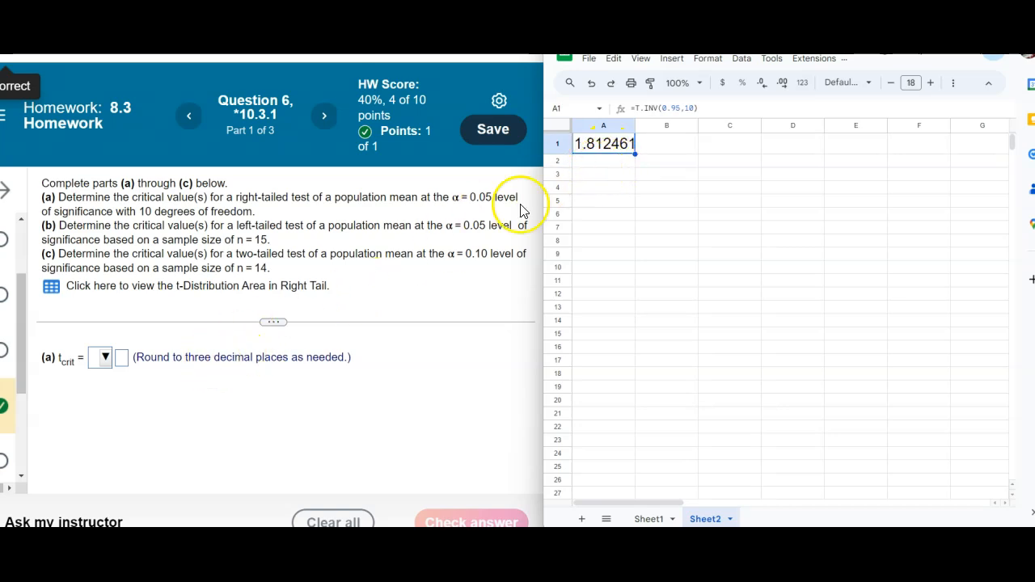
Reduce A1's displayed decimal places to three.
click(758, 84)
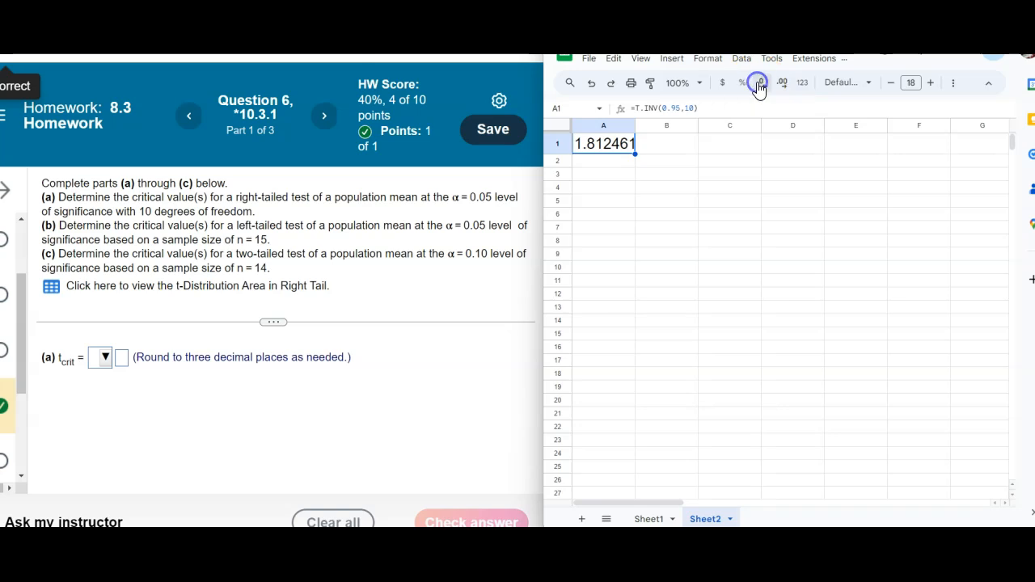
click(758, 84)
click(758, 84)
click(759, 84)
Answer part (a) with a positive sign and 1.812, submit it, and dismiss the feedback.
click(100, 357)
click(113, 418)
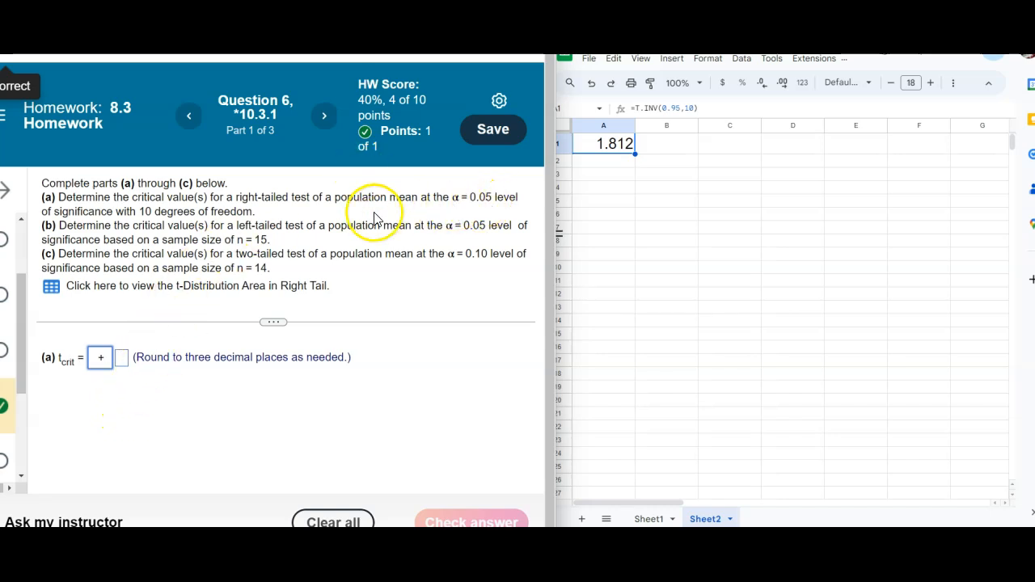
click(122, 358)
text(1.812)
key(Return)
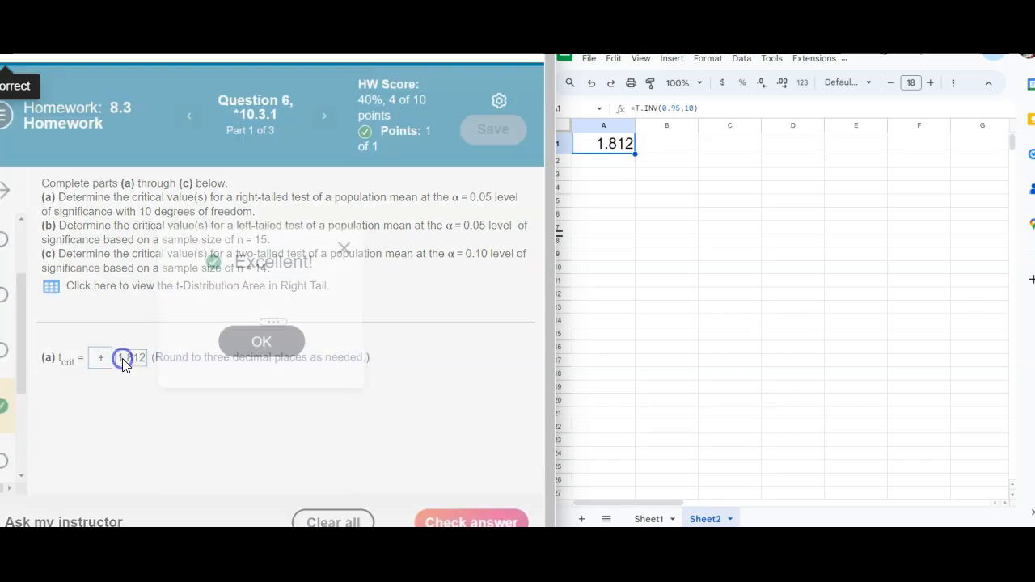
click(259, 342)
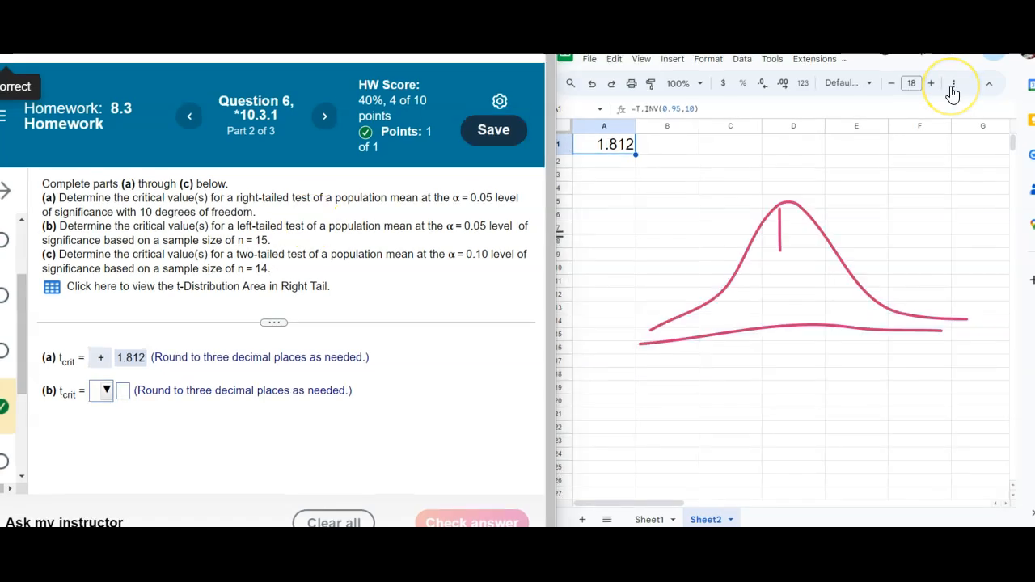
mouse_move(782, 337)
mouse_down()
mouse_move(784, 372)
mouse_move(786, 334)
mouse_up()
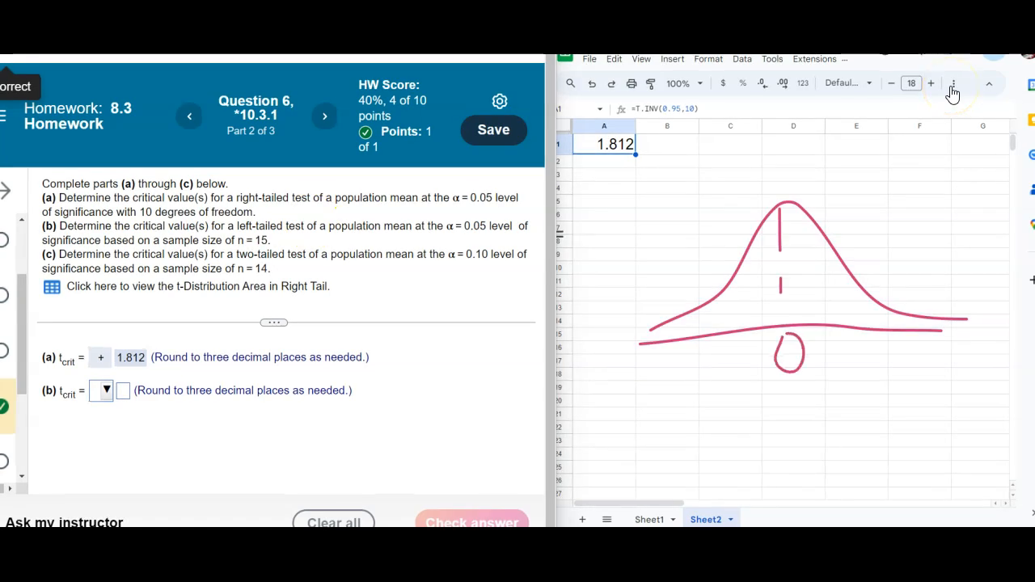
mouse_move(705, 300)
mouse_down()
mouse_move(712, 333)
mouse_move(658, 325)
mouse_move(708, 325)
mouse_move(643, 339)
mouse_up()
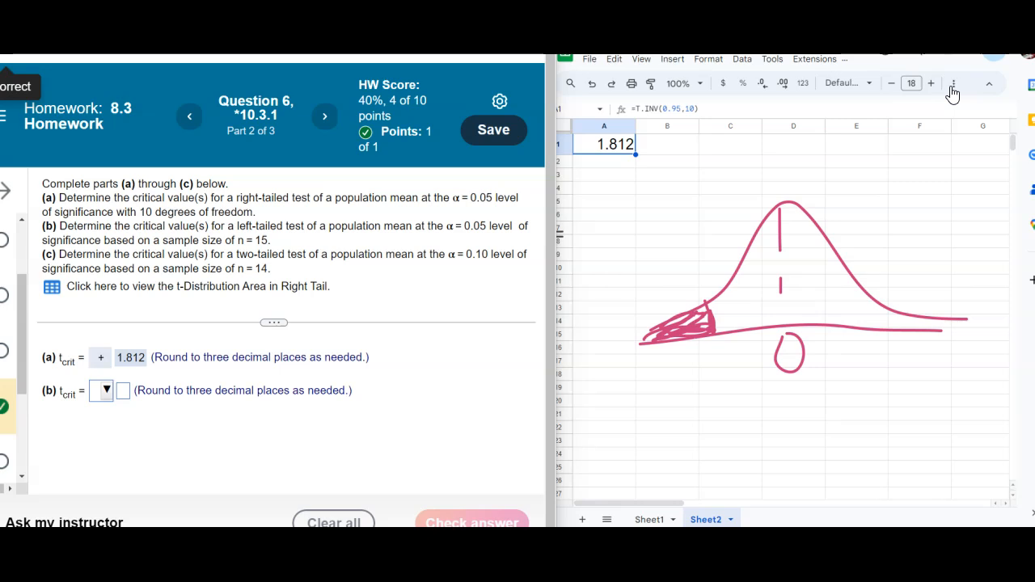
mouse_move(644, 239)
mouse_down()
mouse_move(639, 271)
mouse_move(647, 238)
mouse_move(680, 246)
mouse_move(666, 265)
mouse_move(671, 304)
mouse_move(688, 283)
mouse_up()
drag(681, 354, 730, 353)
mouse_move(679, 357)
mouse_down()
mouse_move(679, 383)
mouse_move(750, 352)
mouse_move(711, 344)
mouse_up()
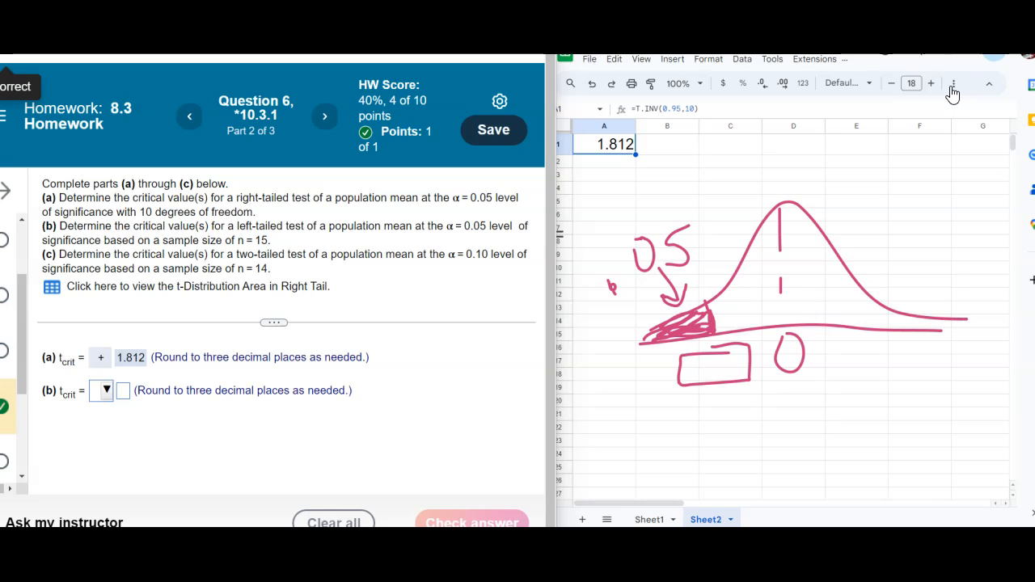
click(951, 88)
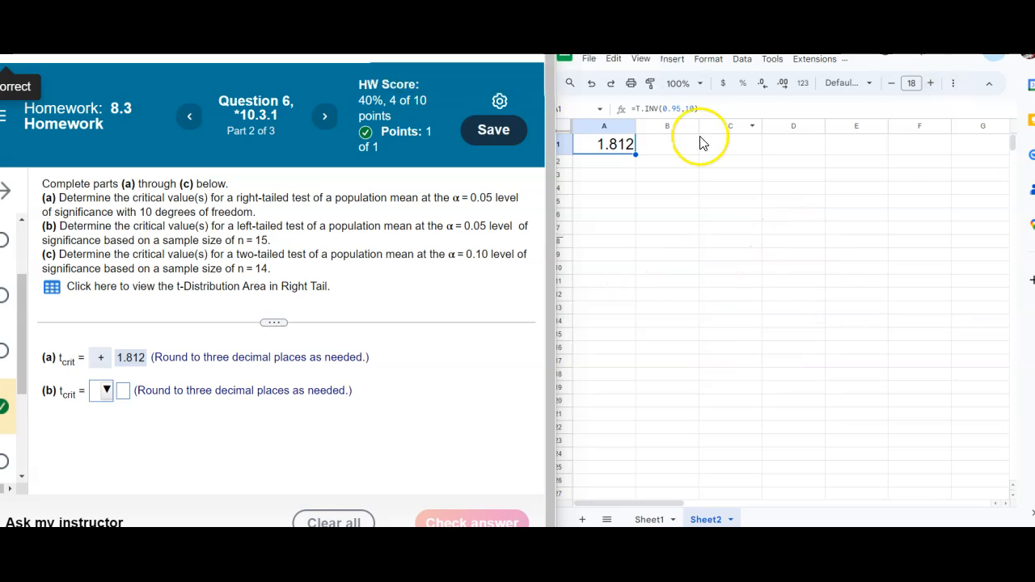
Edit A1's formula to =T.INV(0.05,14) for the left-tailed test.
click(629, 147)
double_click(630, 151)
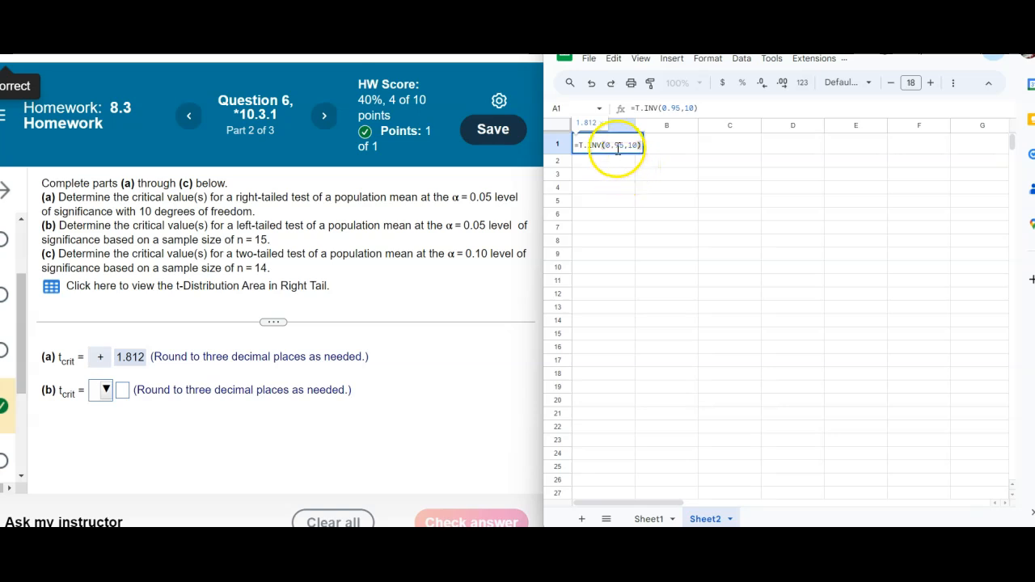
click(619, 144)
key(BackSpace)
text(0)
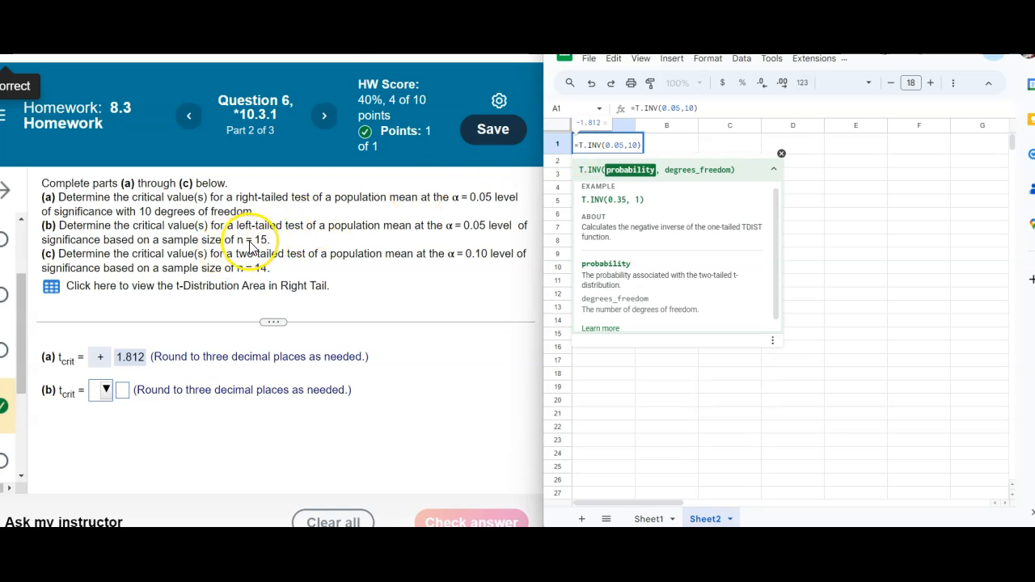
click(636, 146)
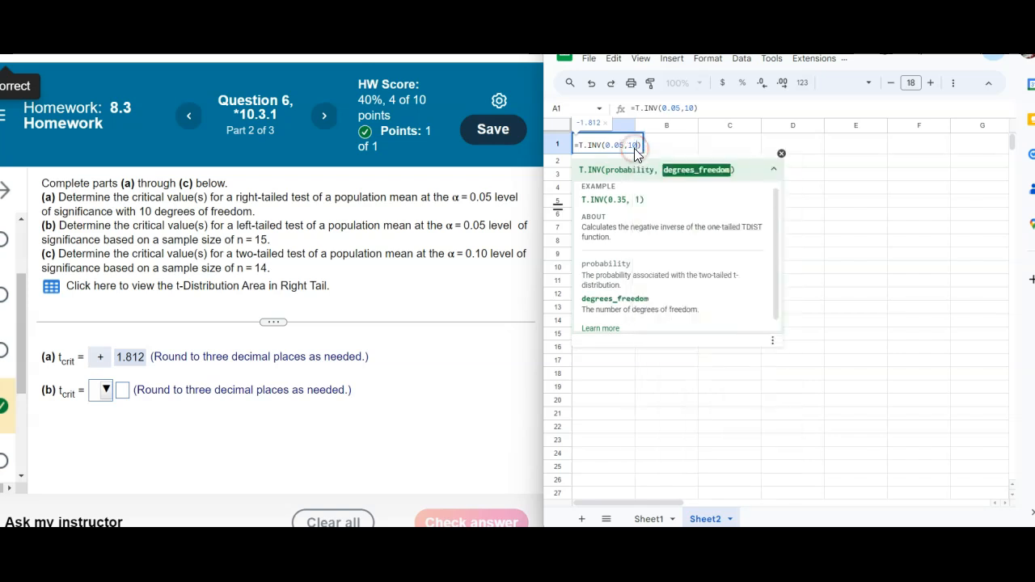
key(BackSpace)
key(BackSpace)
text(14)
key(Return)
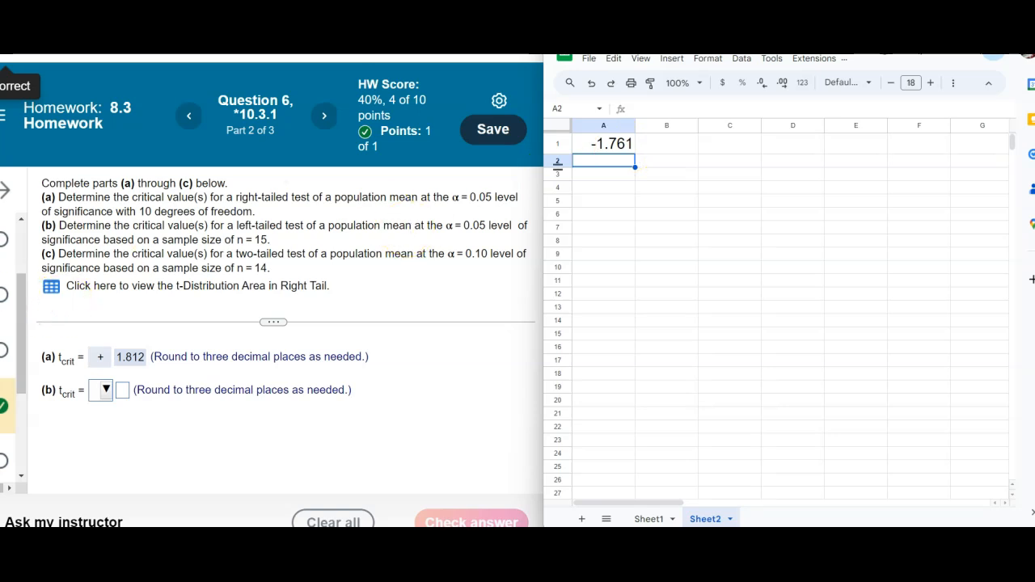
Answer part (b) with a negative sign and 1.761, submit it, and dismiss the feedback.
click(103, 392)
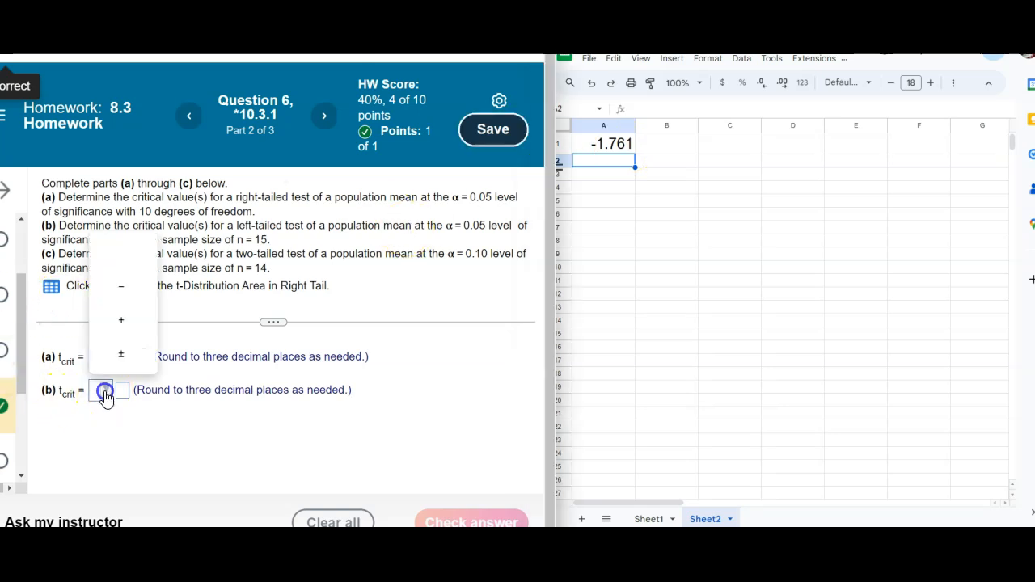
click(110, 299)
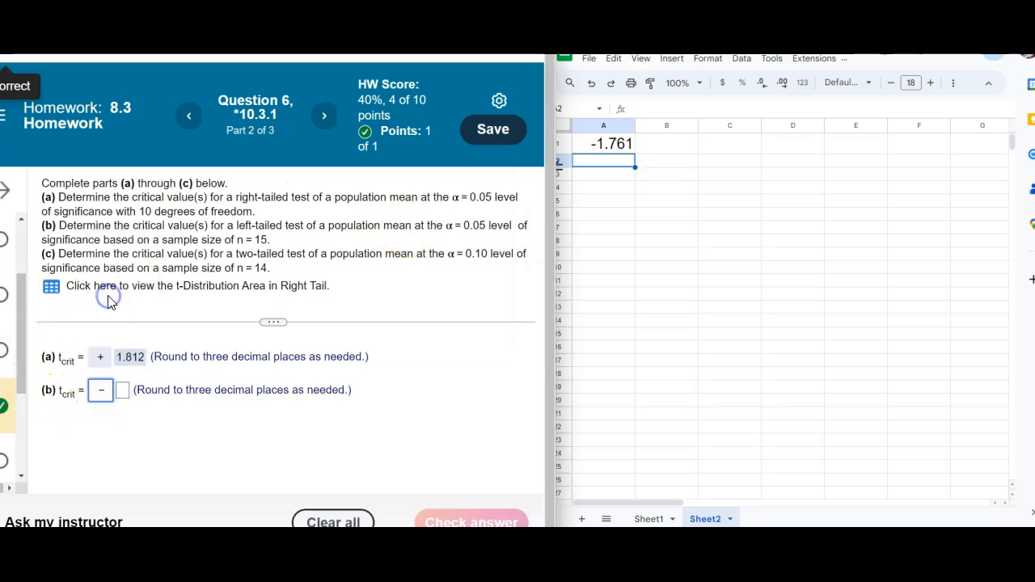
click(123, 393)
text(1.7)
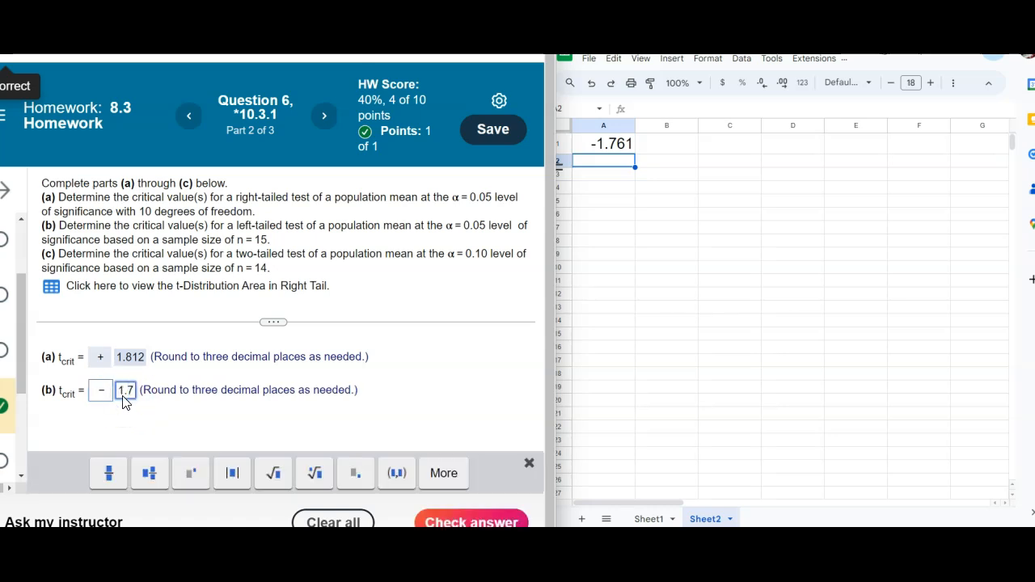
text(61)
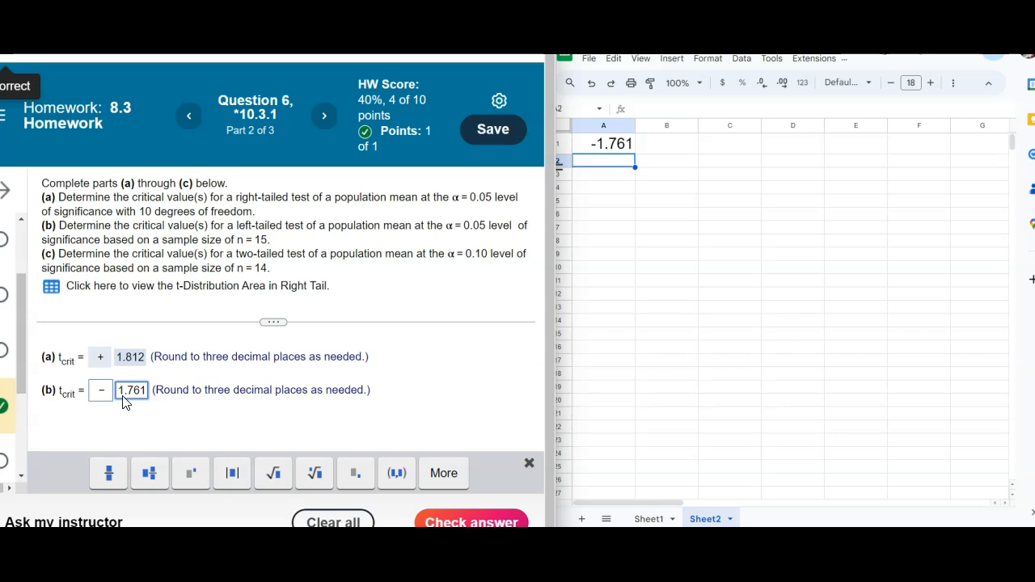
key(Return)
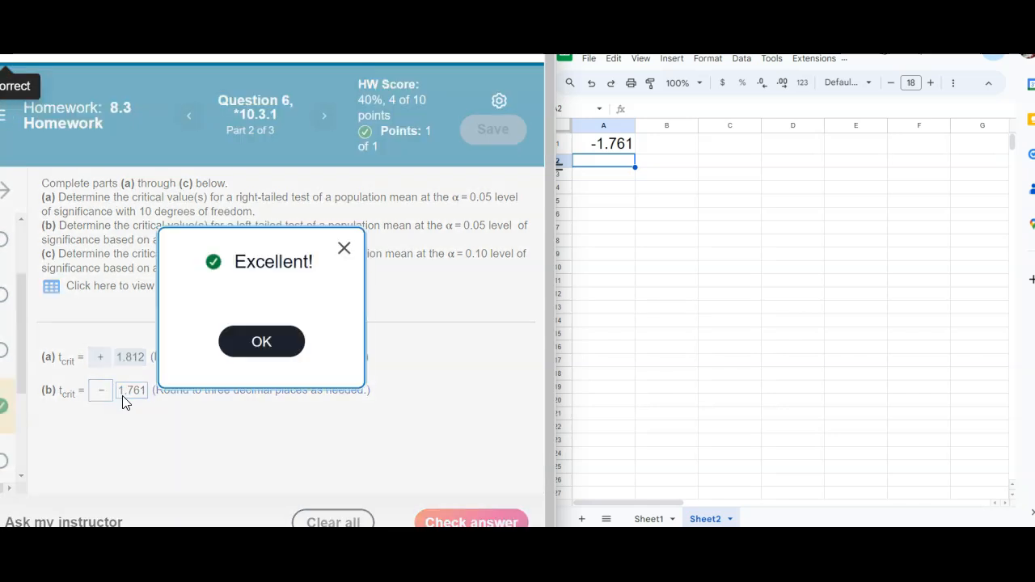
click(233, 350)
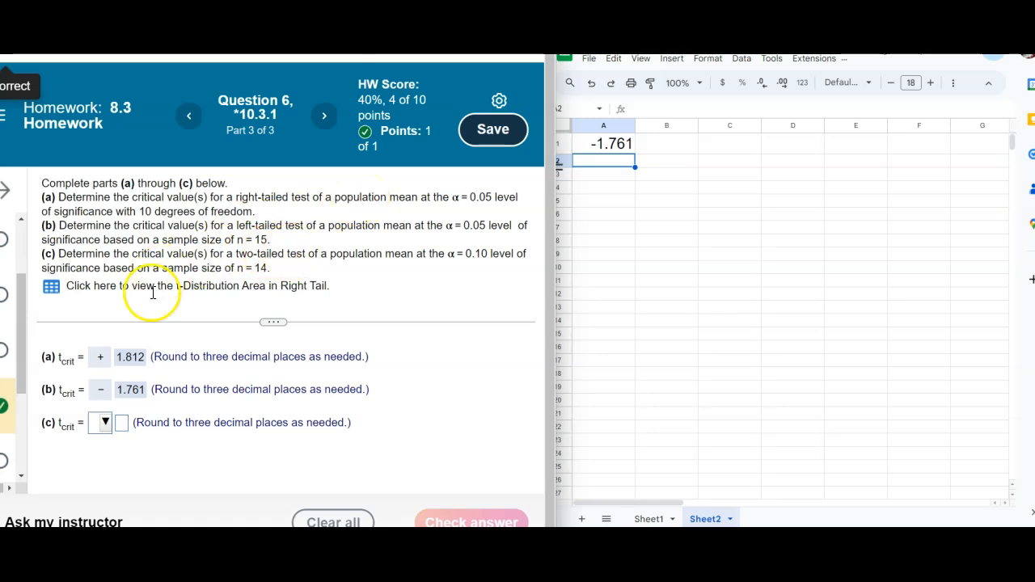
Choose the ± sign for part (c)'s critical value.
click(104, 421)
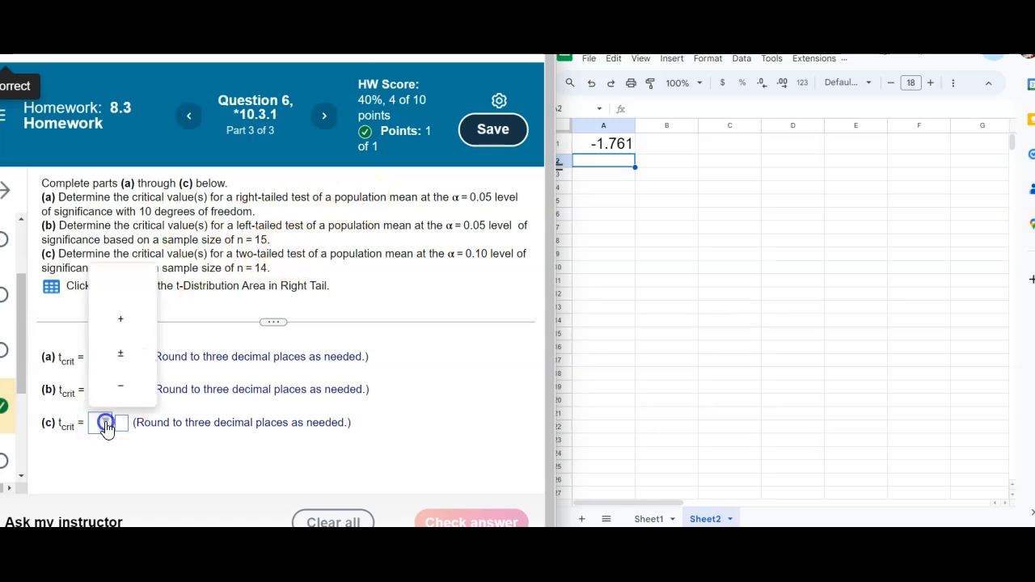
click(119, 352)
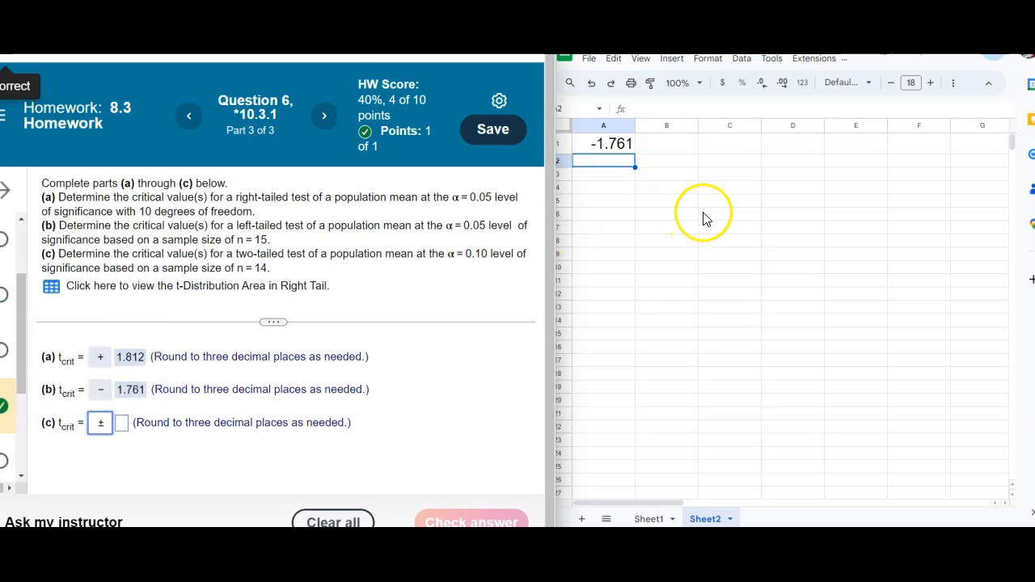
drag(637, 320, 964, 325)
mouse_move(639, 297)
mouse_down()
mouse_move(825, 233)
mouse_move(975, 315)
mouse_up()
drag(782, 216, 788, 233)
drag(774, 275, 781, 304)
drag(783, 340, 780, 342)
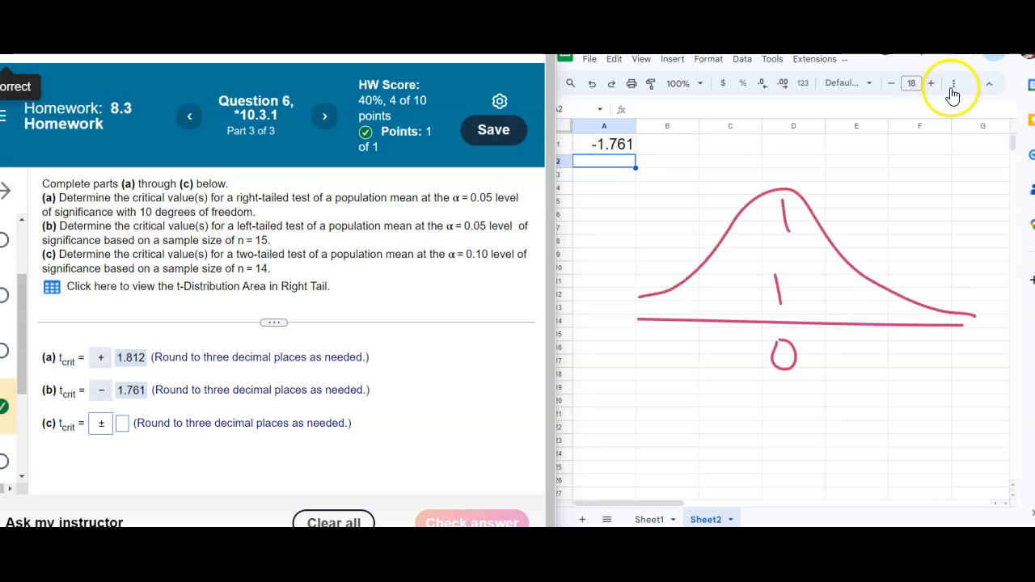
drag(883, 287, 886, 324)
drag(908, 298, 887, 320)
drag(927, 303, 909, 320)
drag(951, 310, 932, 327)
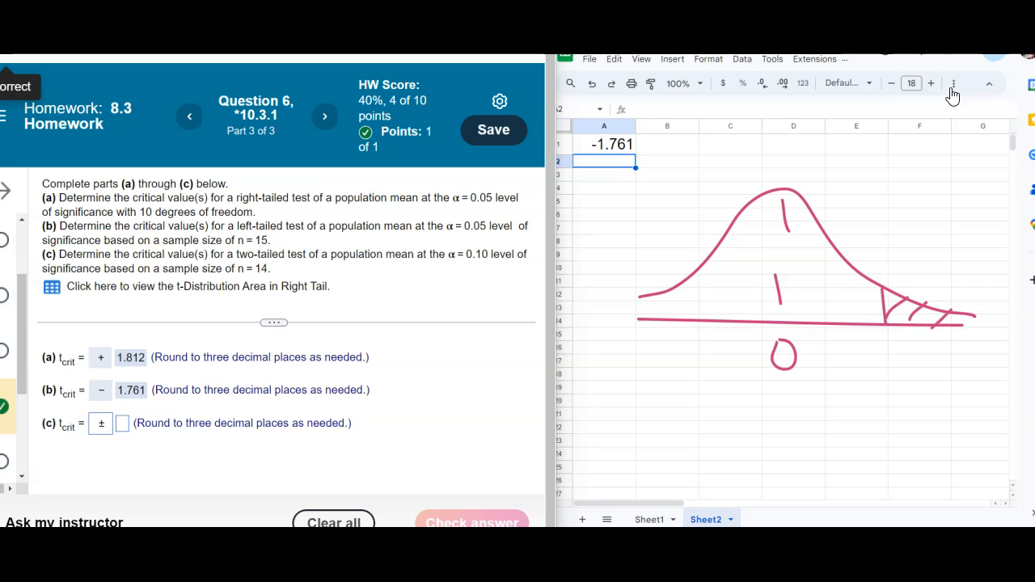
mouse_move(700, 275)
mouse_down()
mouse_move(702, 326)
mouse_move(668, 305)
mouse_move(674, 318)
mouse_move(637, 306)
mouse_move(650, 309)
mouse_up()
drag(670, 299, 640, 316)
mouse_move(630, 221)
mouse_down()
mouse_move(620, 236)
mouse_move(631, 224)
mouse_move(668, 234)
mouse_move(647, 241)
mouse_up()
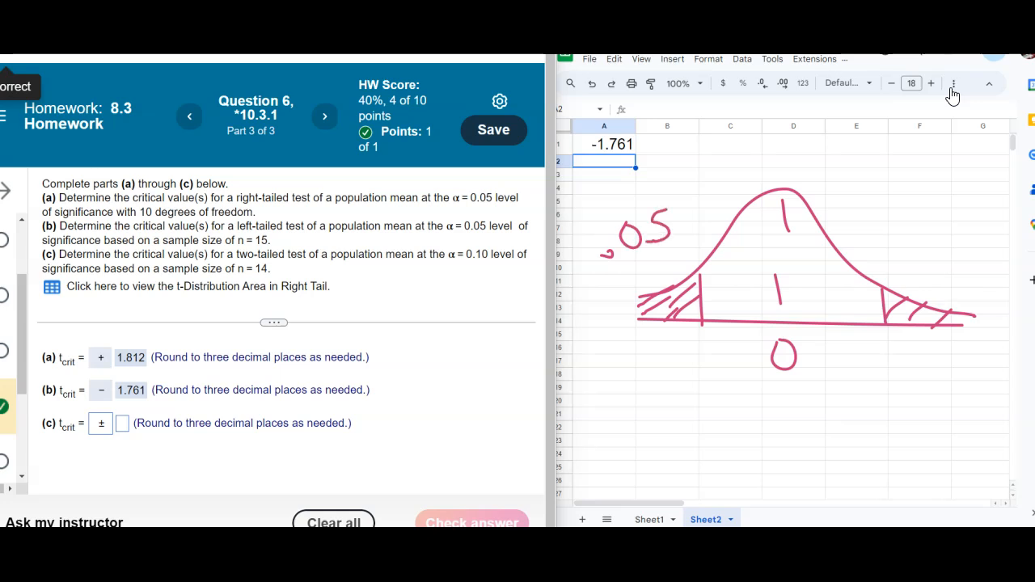
click(888, 250)
mouse_move(914, 224)
mouse_down()
mouse_move(944, 233)
mouse_move(938, 255)
mouse_up()
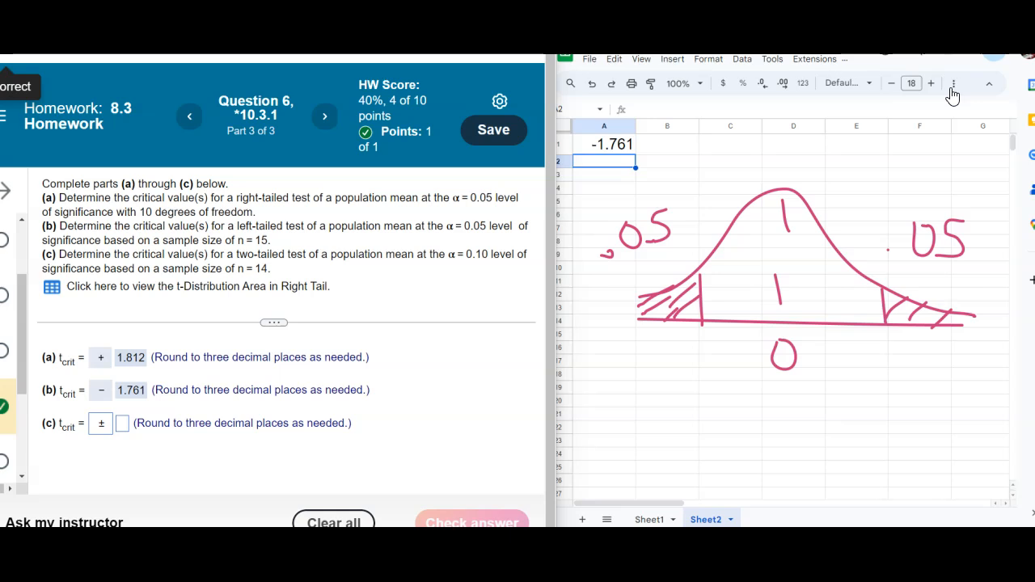
mouse_move(691, 329)
mouse_down()
mouse_move(619, 320)
mouse_move(666, 317)
mouse_move(722, 385)
mouse_move(743, 349)
mouse_move(687, 344)
mouse_up()
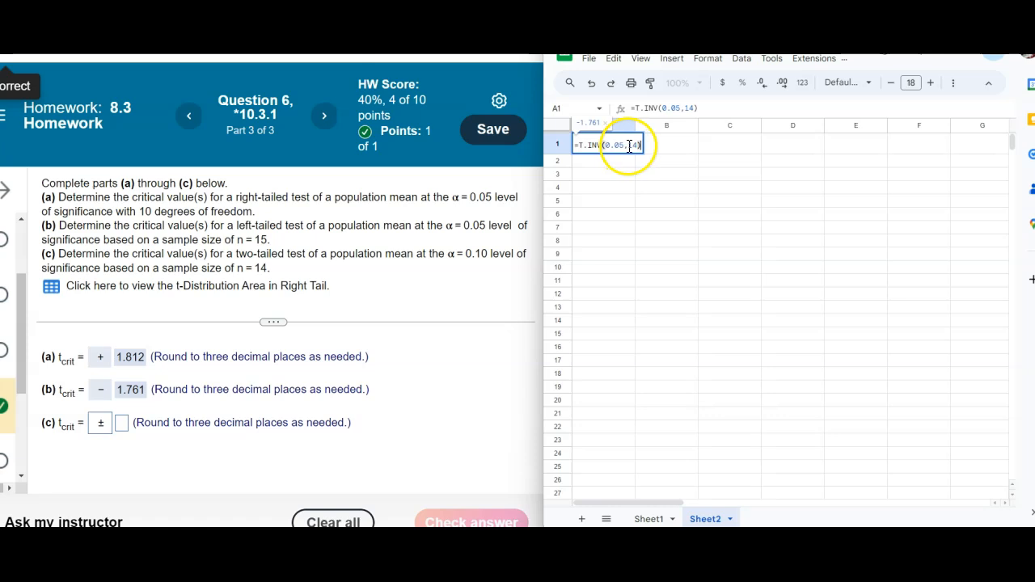
Adjust the degrees of freedom in A1's T.INV formula and confirm it.
click(633, 145)
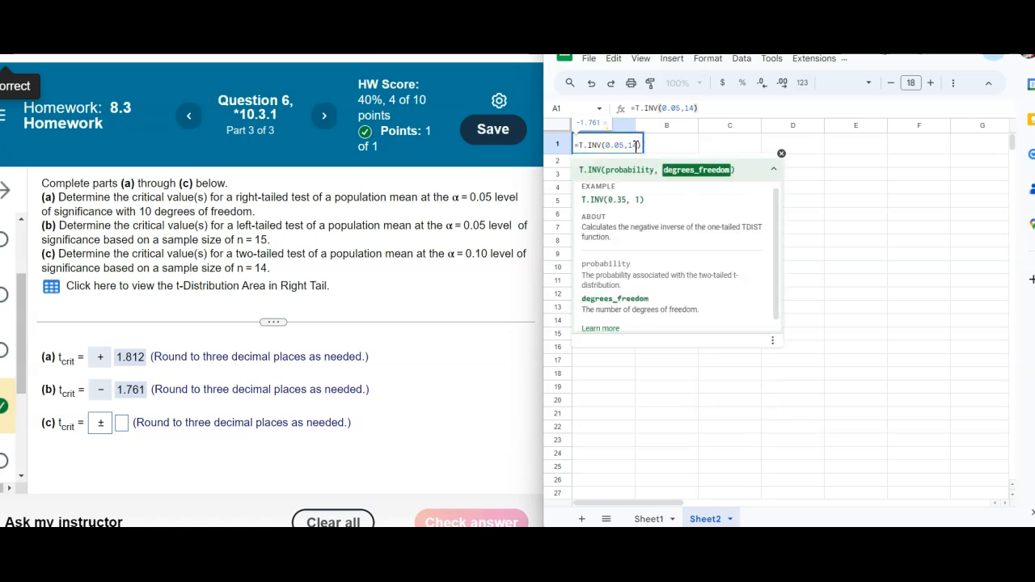
key(Return)
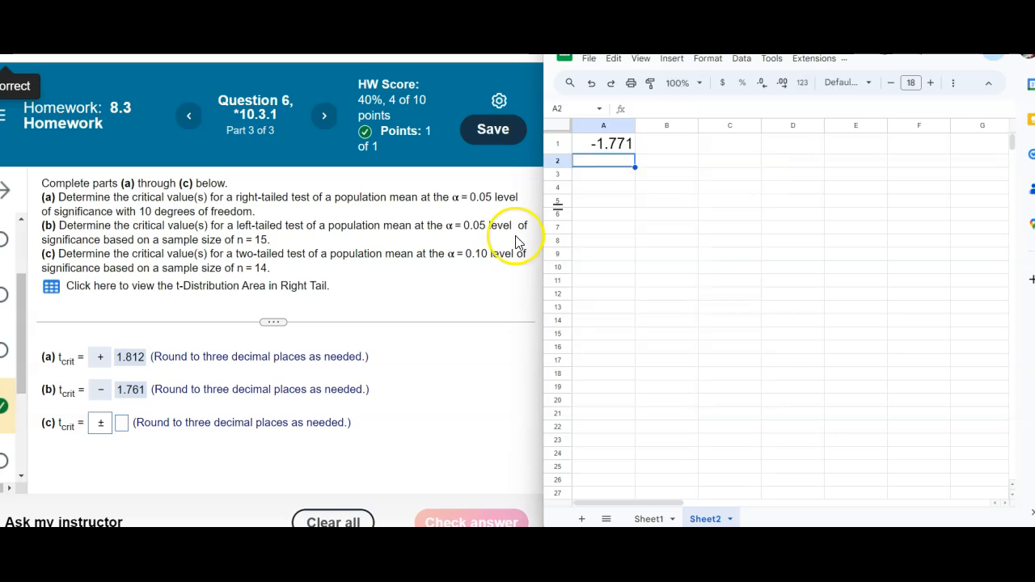
Enter 1.771 as the value for part (c).
click(101, 428)
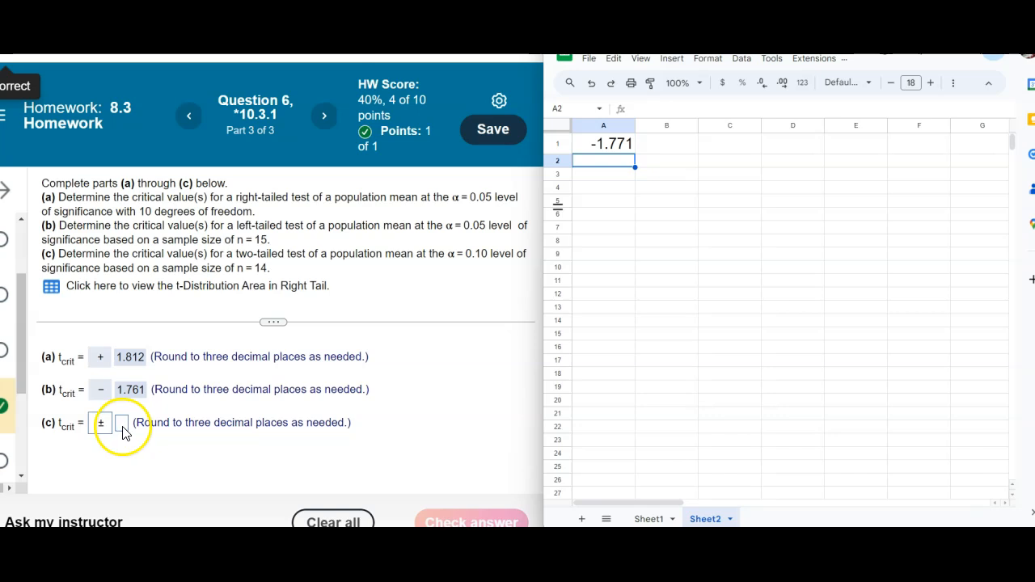
click(121, 426)
text(1.771)
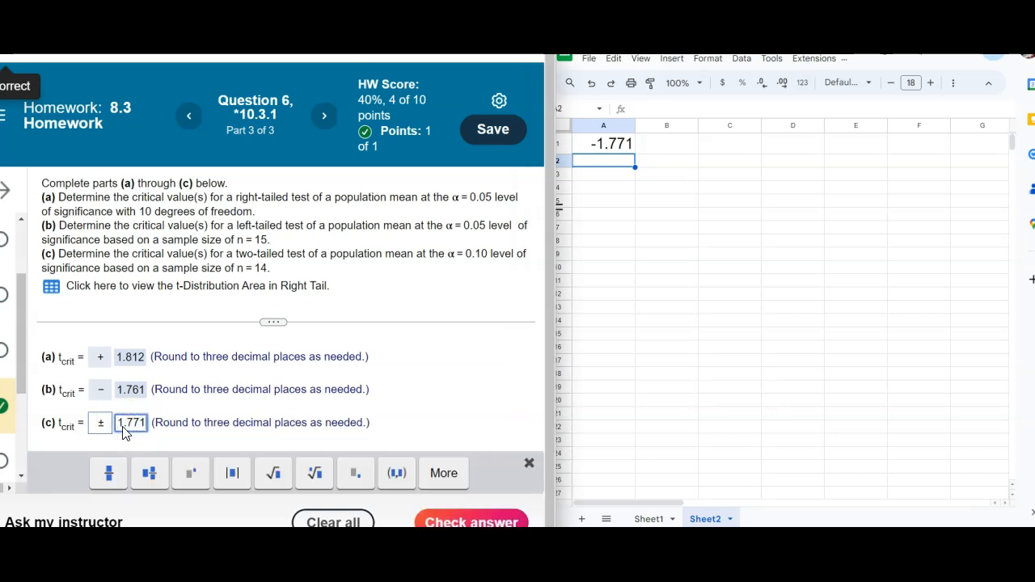
click(121, 426)
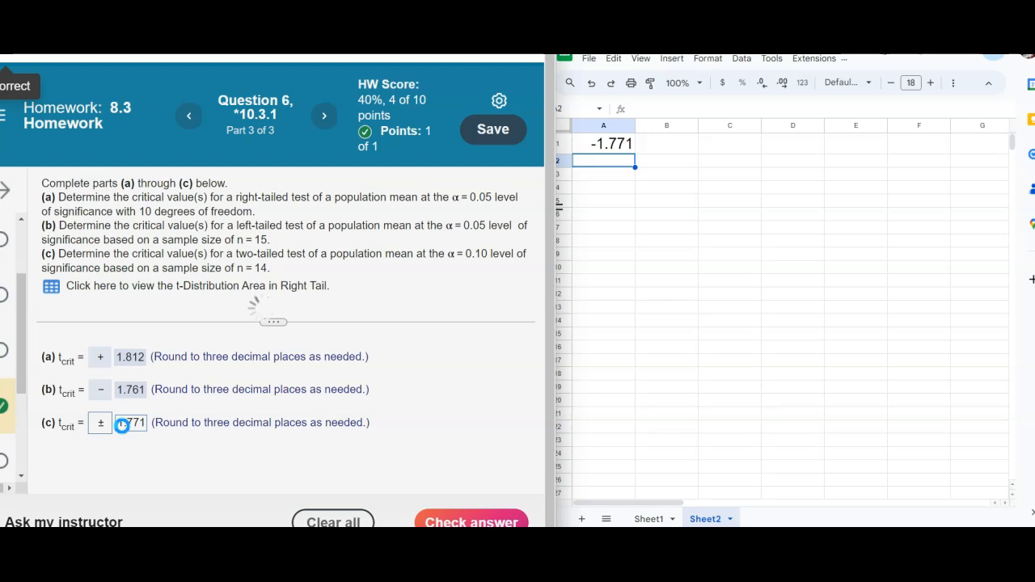